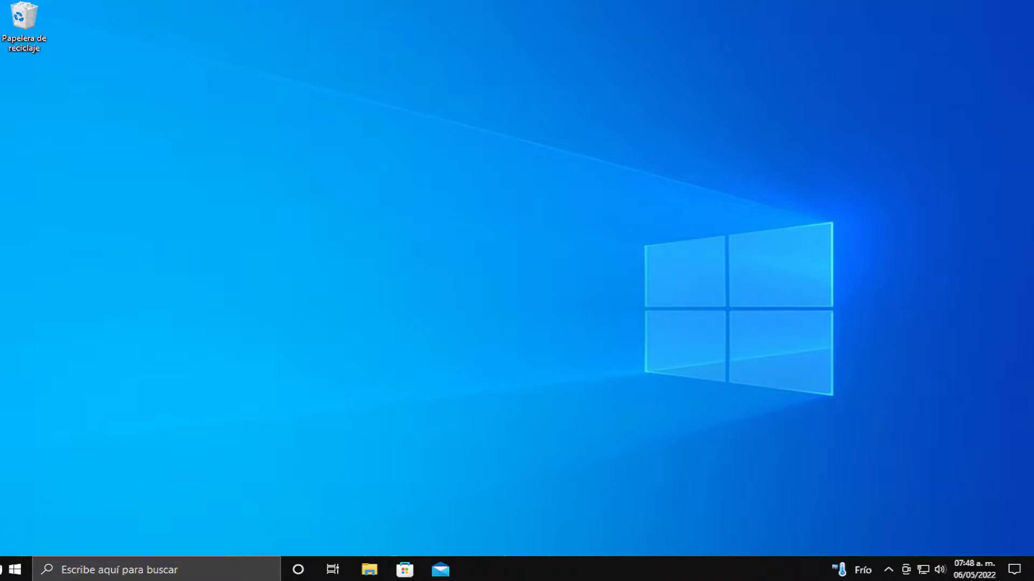
# Step: Open Device Manager by searching 'admin' from the Start menu
pyautogui.rightClick(12, 570)
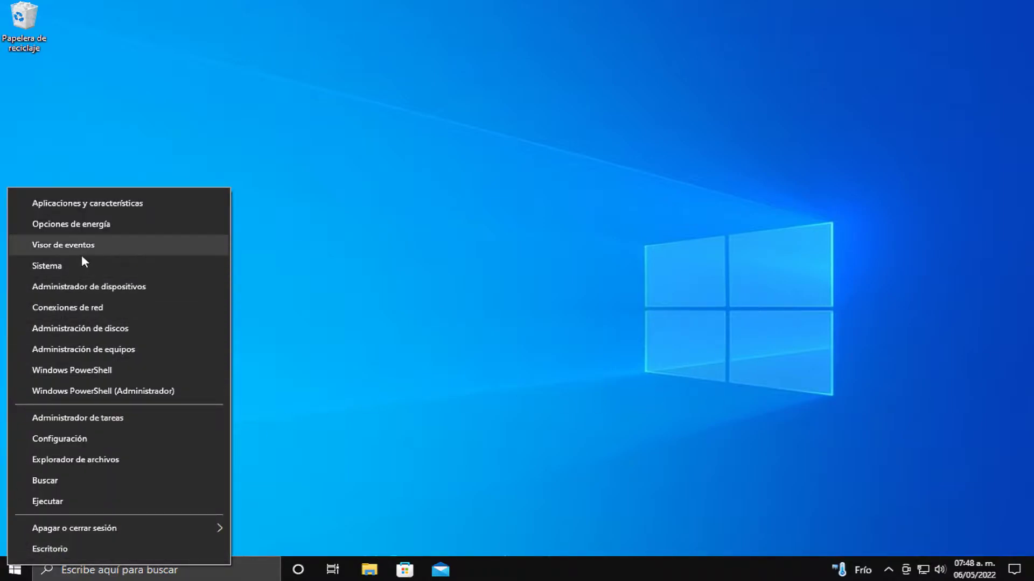
pyautogui.click(153, 297)
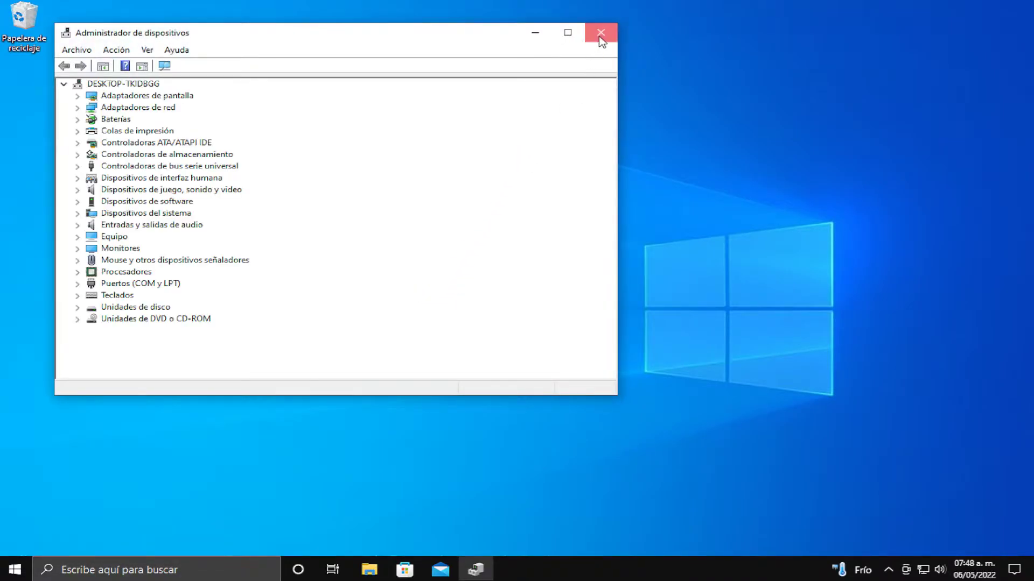
pyautogui.click(601, 34)
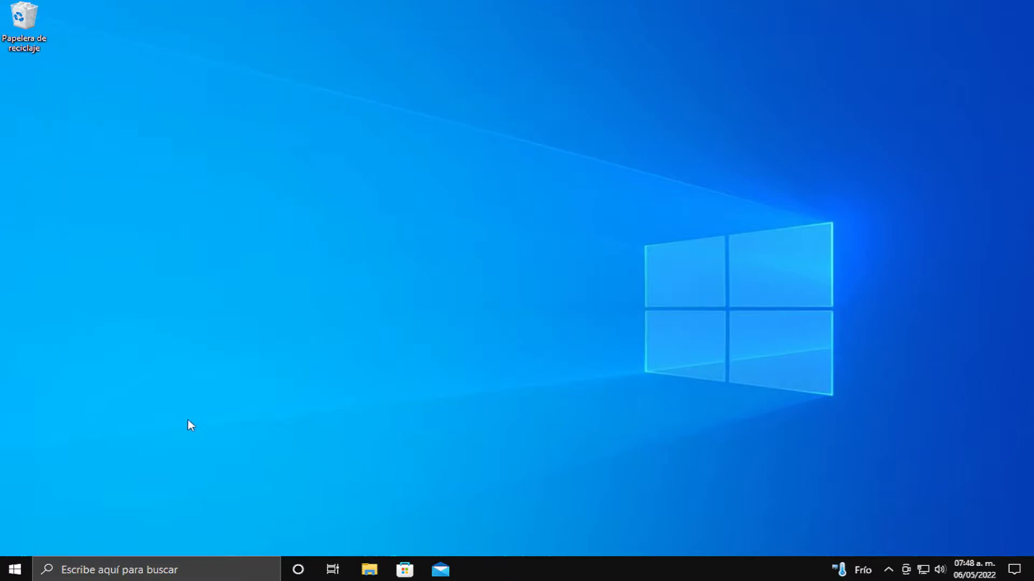
pyautogui.click(16, 569)
pyautogui.write('admini')
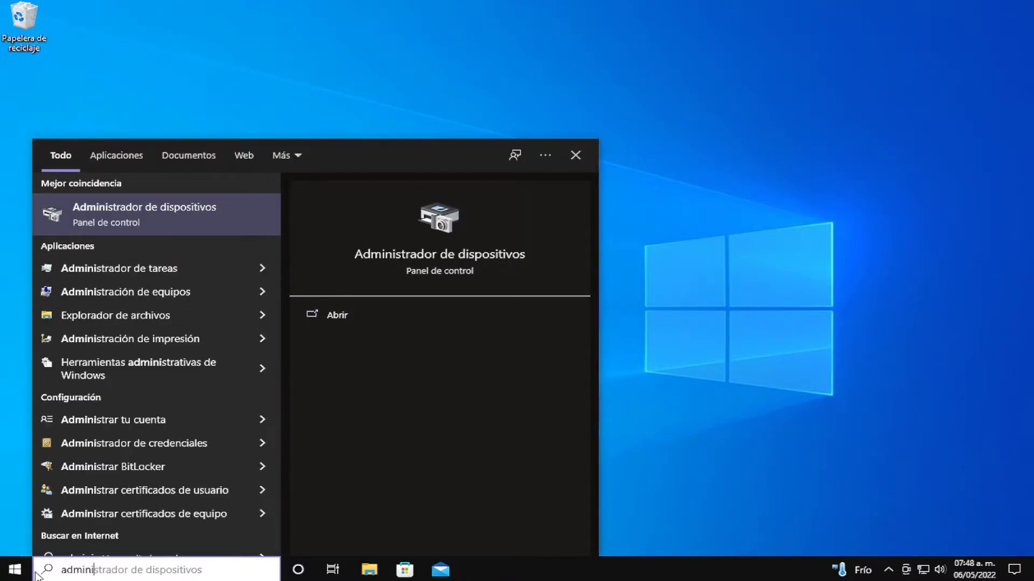
pyautogui.press('Return')
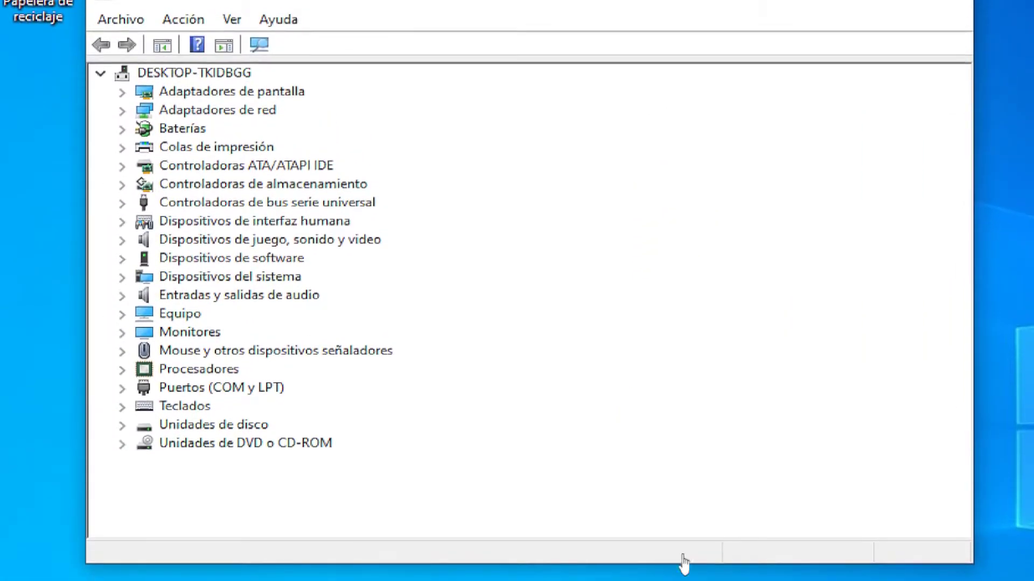
# Step: Run an automatic driver search for the Intel(R) 82574L Gigabit Network Connection adapter and close the result
pyautogui.click(120, 111)
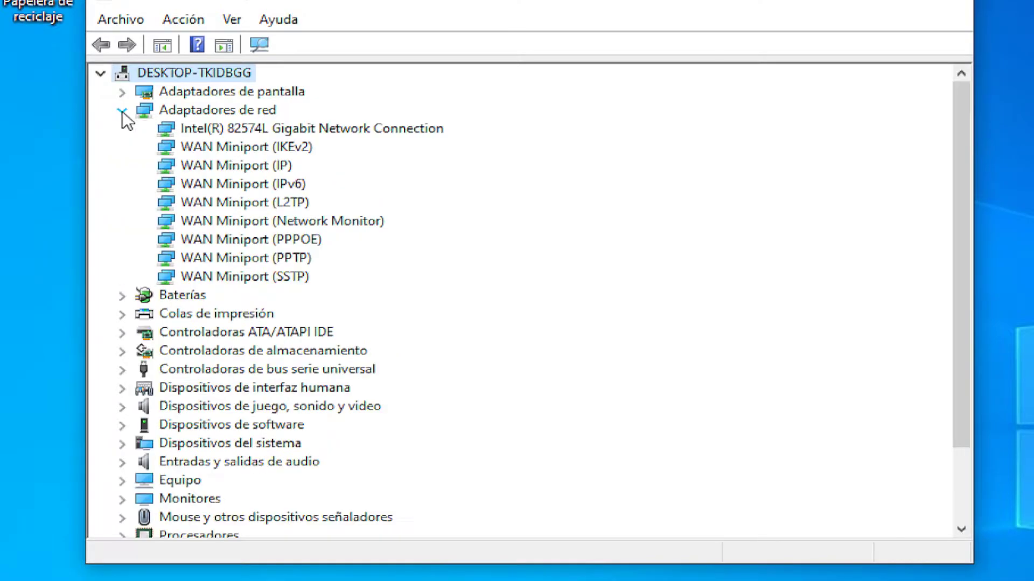
pyautogui.click(359, 130)
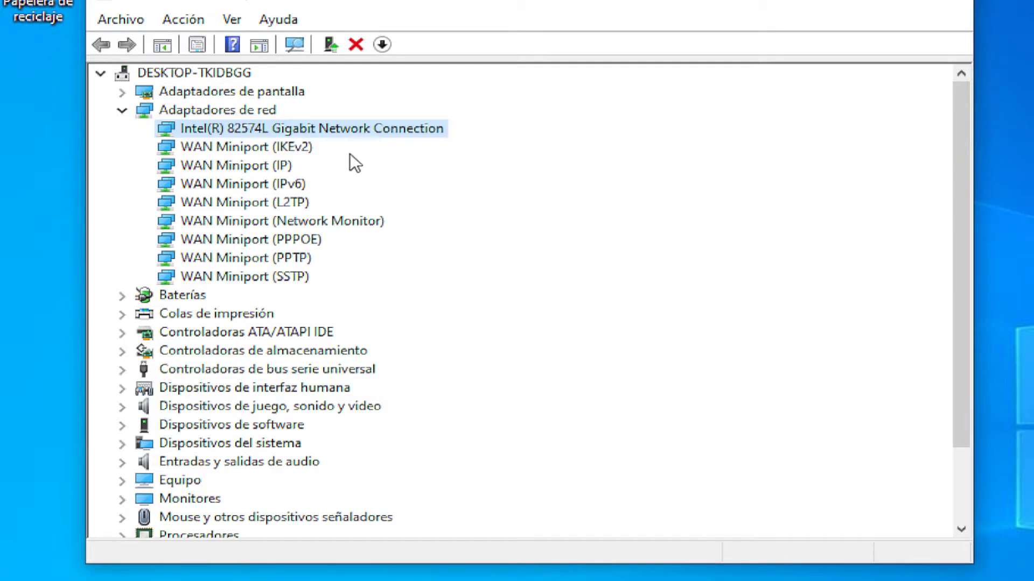
pyautogui.rightClick(334, 130)
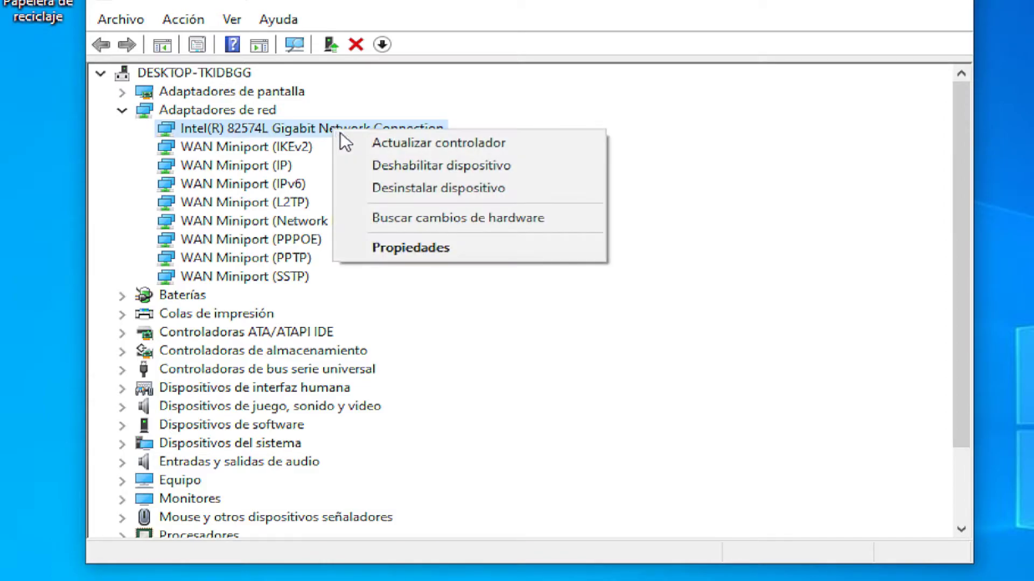
pyautogui.click(360, 144)
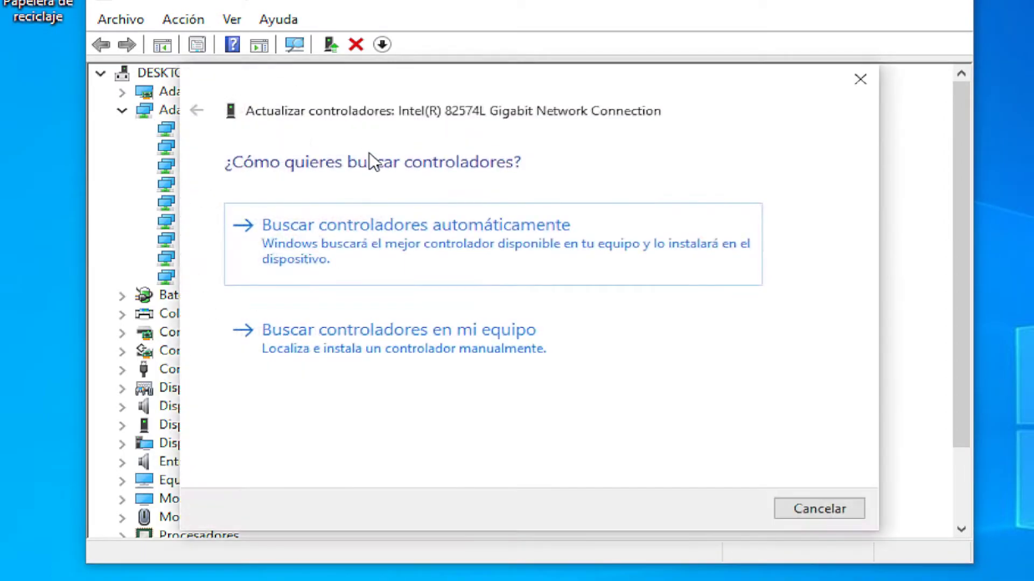
pyautogui.click(522, 241)
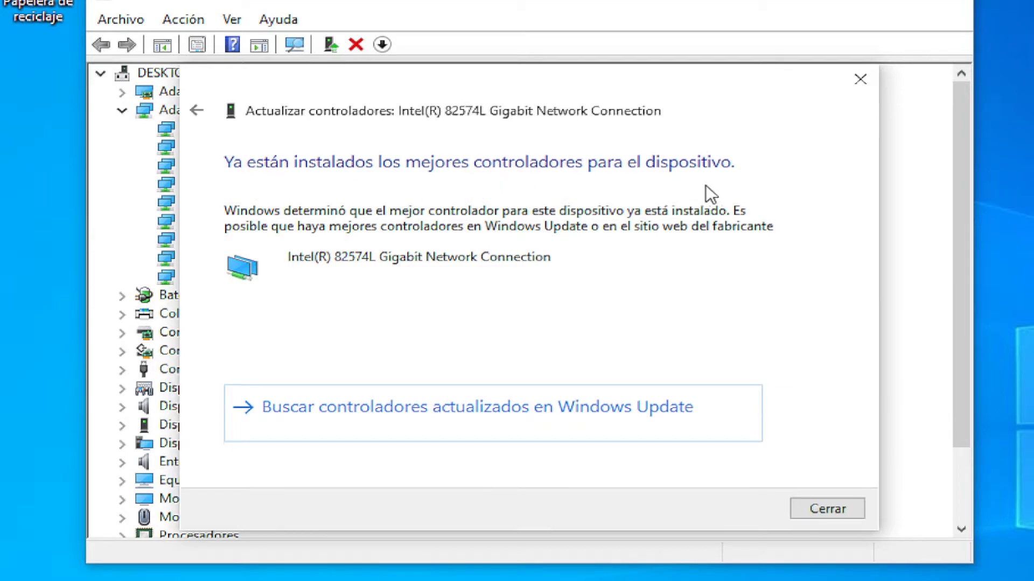
pyautogui.click(818, 513)
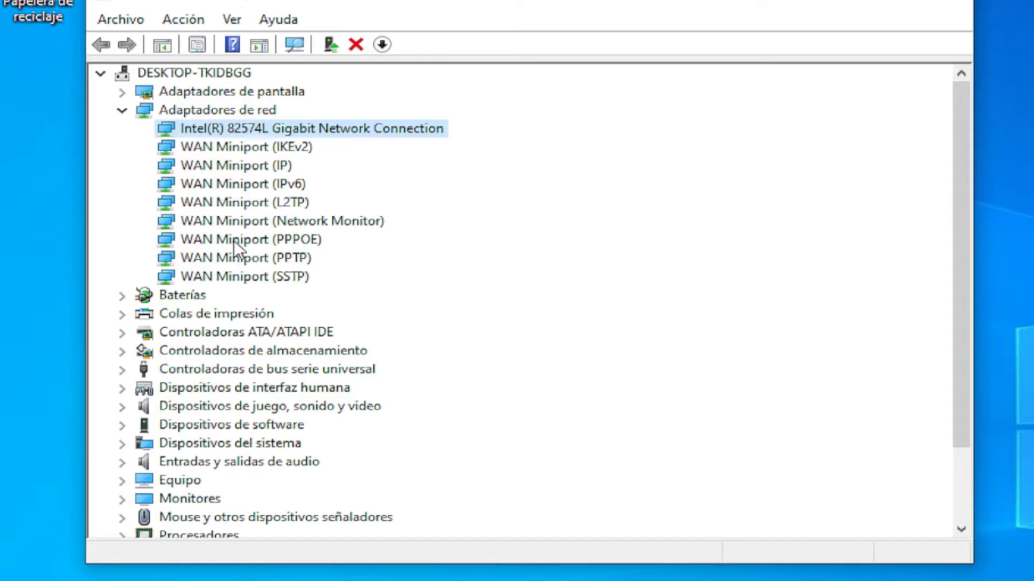
# Step: Auto-check the WAN Miniport (IKEv2) driver for updates, collapse Adaptadores de red and close Device Manager
pyautogui.rightClick(267, 153)
pyautogui.click(296, 155)
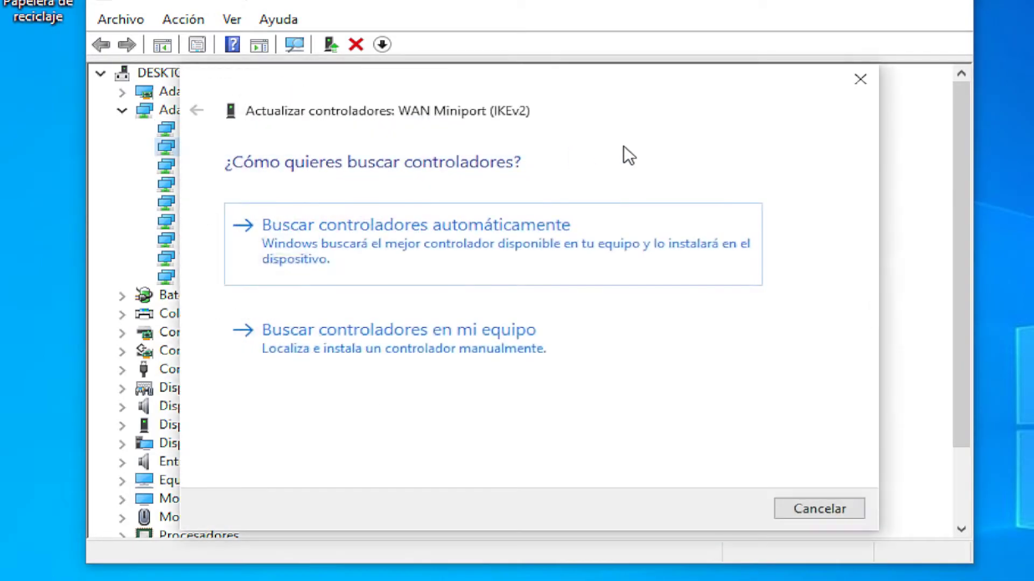
pyautogui.click(604, 233)
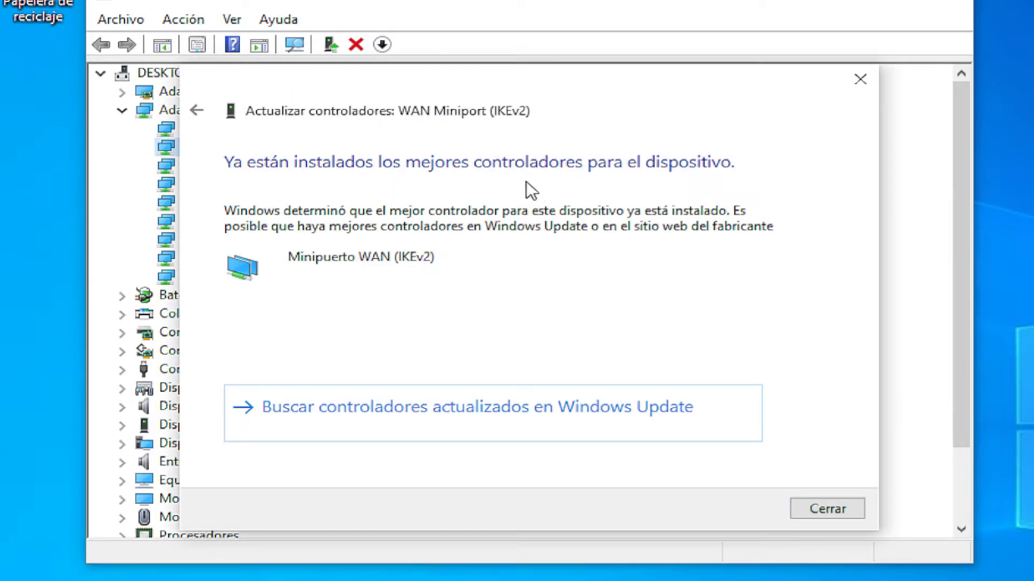
pyautogui.click(834, 502)
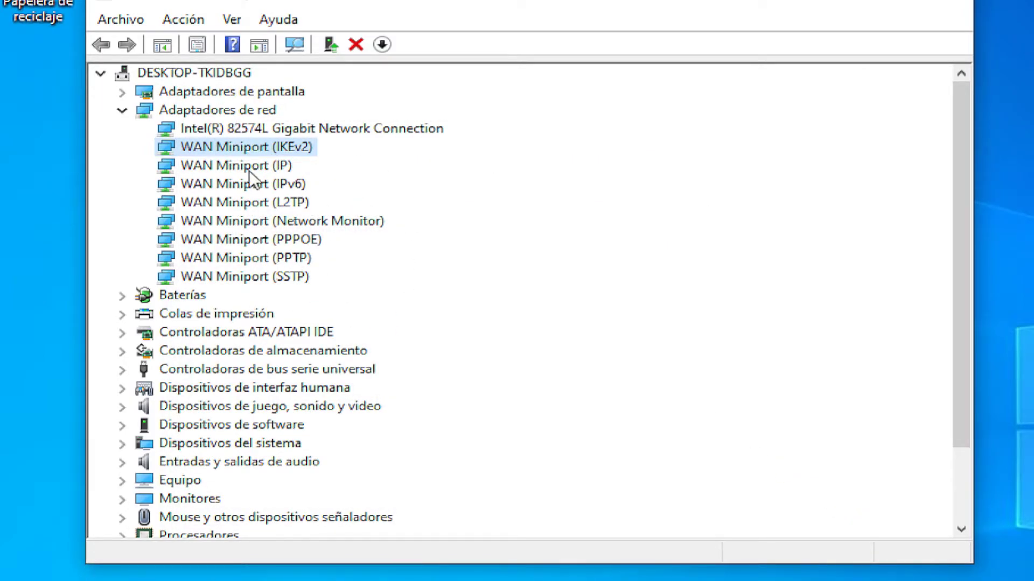
pyautogui.click(126, 110)
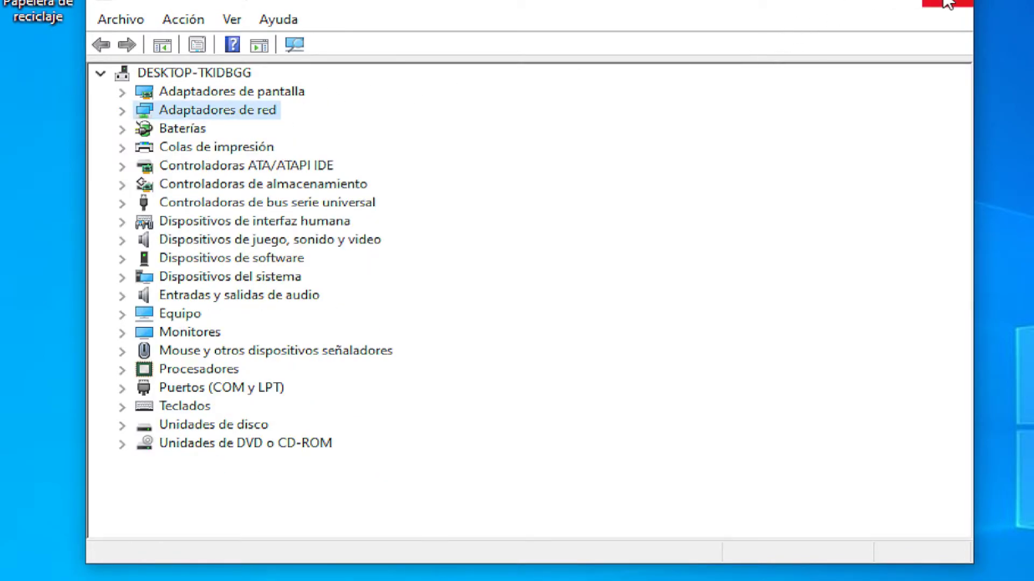
pyautogui.click(947, 4)
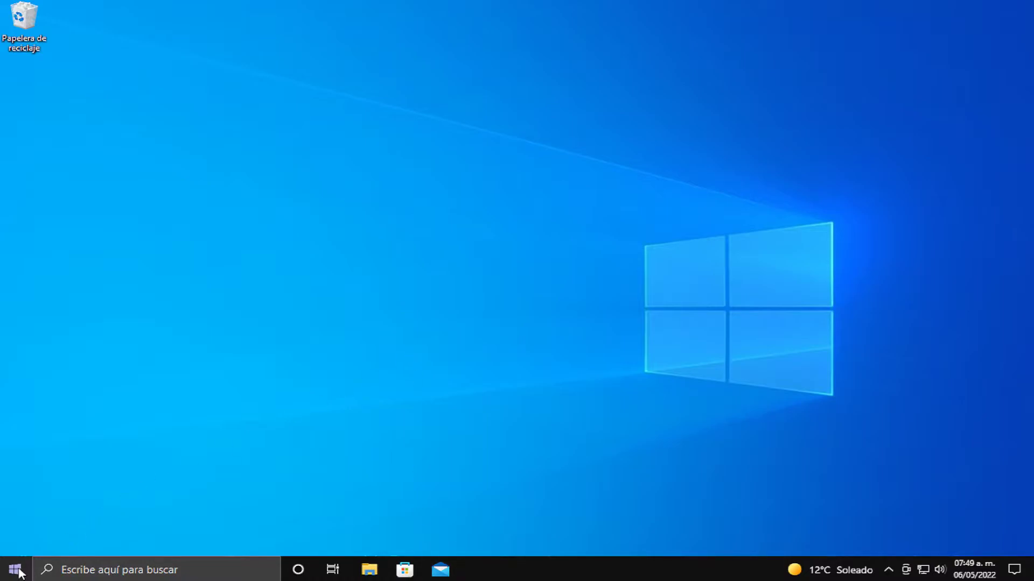
# Step: Restart the PC and sign back in with the account password
pyautogui.click(14, 569)
pyautogui.click(16, 541)
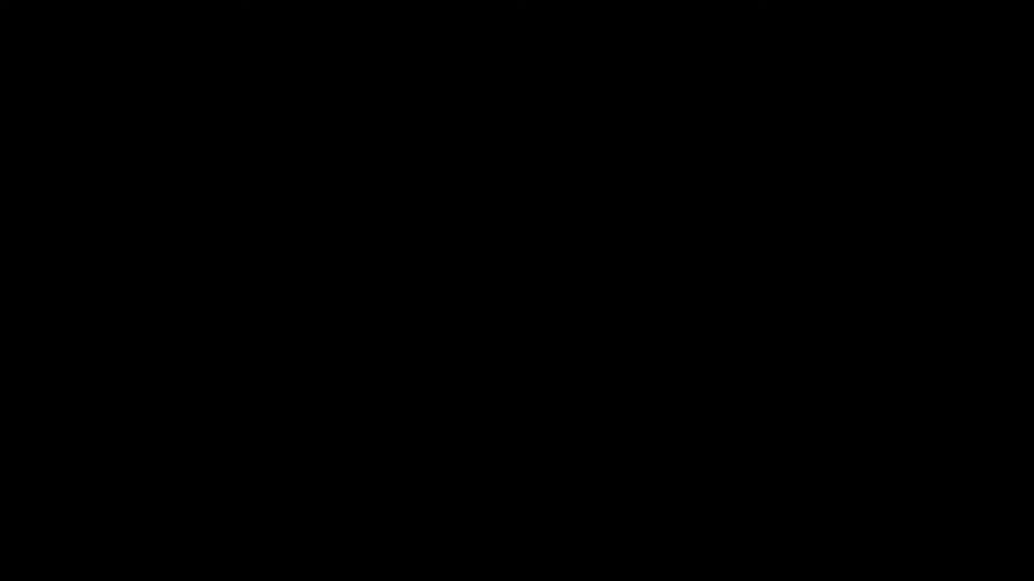
pyautogui.press('space')
pyautogui.write('12345')
pyautogui.press('Return')
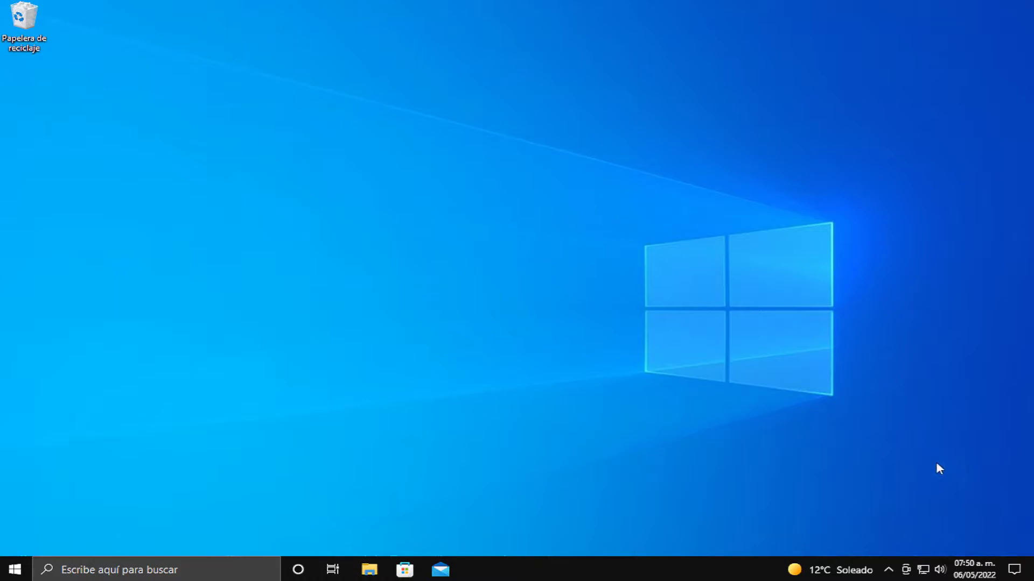
# Step: Check the network status, then load YouTube in Google Chrome to confirm connectivity and close Chrome
pyautogui.click(922, 570)
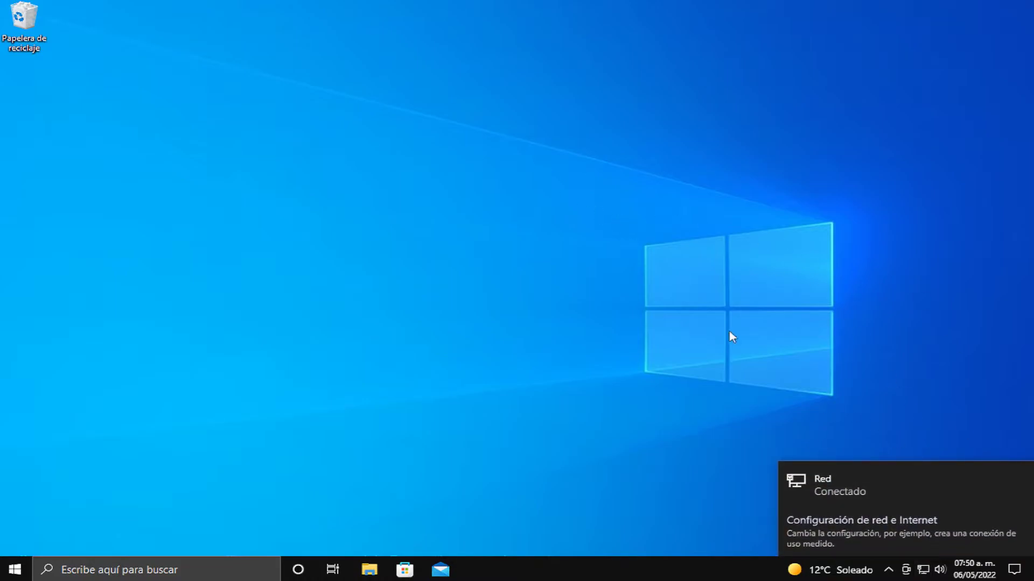
pyautogui.click(798, 251)
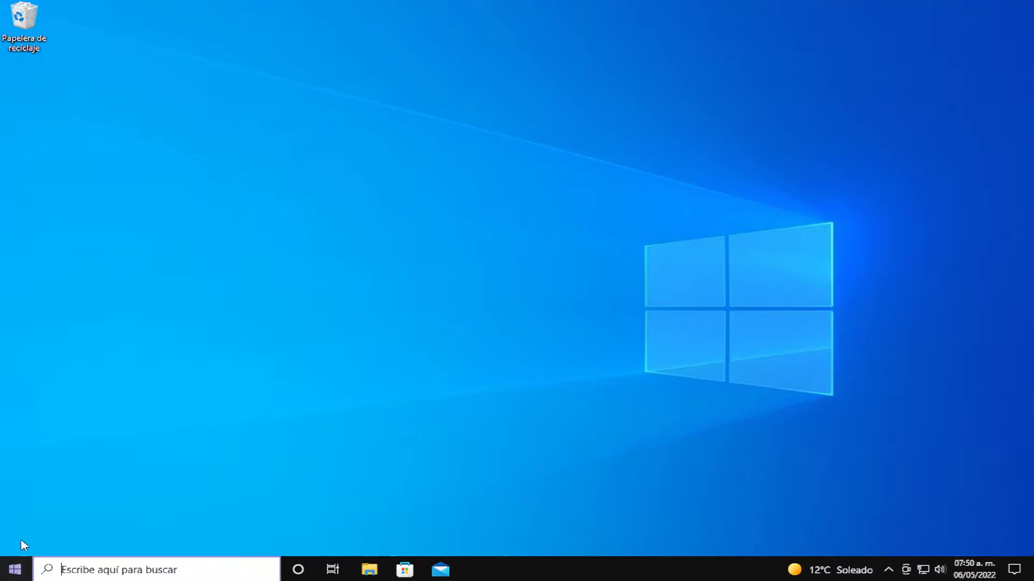
pyautogui.click(15, 570)
pyautogui.scroll(-4, 103, 359)
pyautogui.scroll(-4, 163, 350)
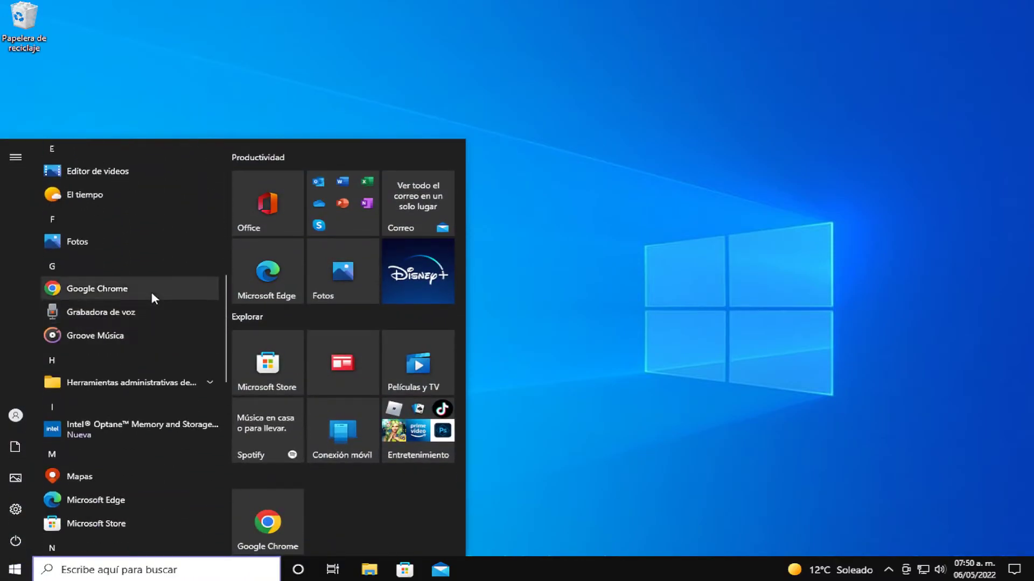
pyautogui.click(152, 292)
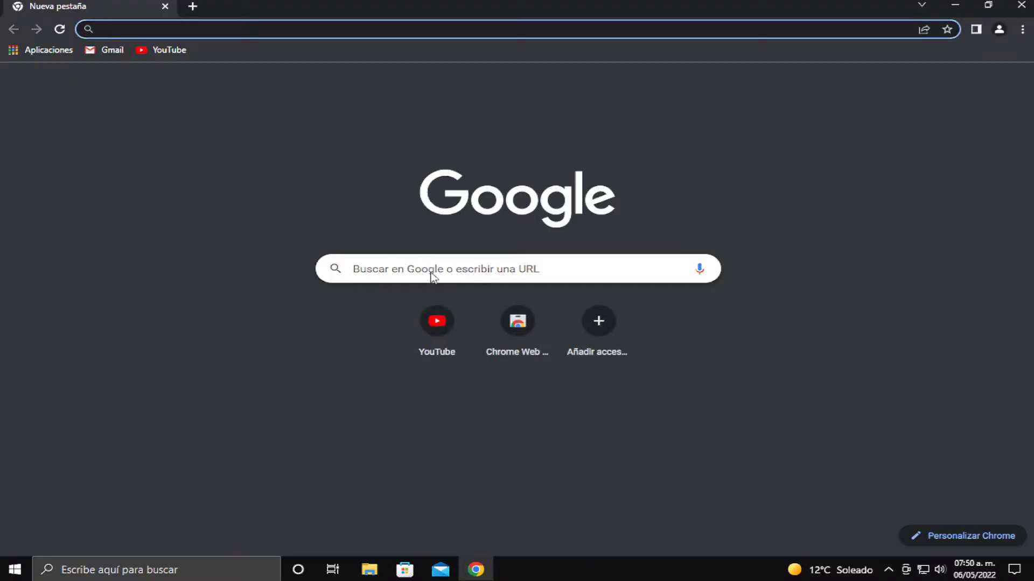
pyautogui.click(449, 350)
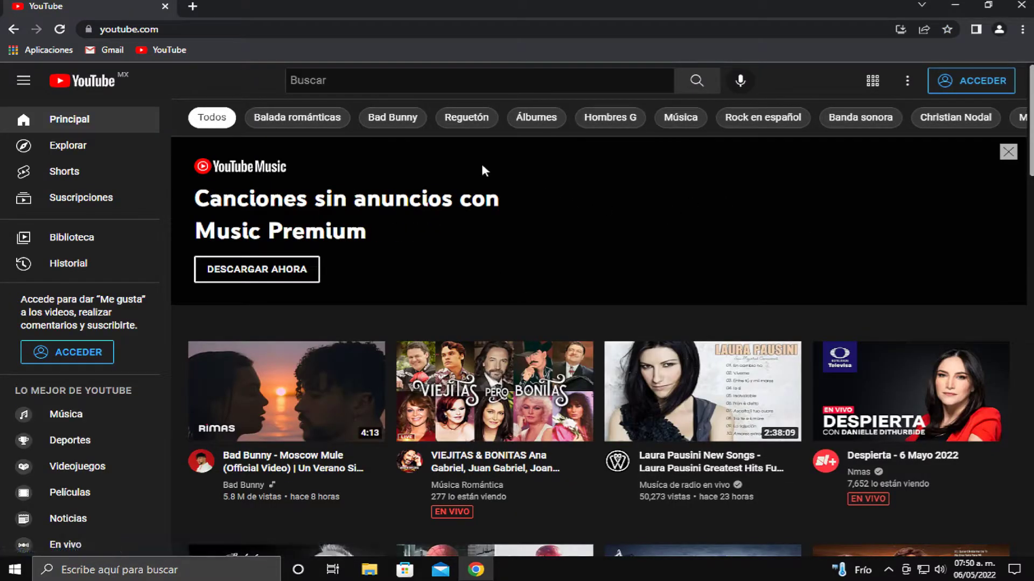
pyautogui.click(164, 7)
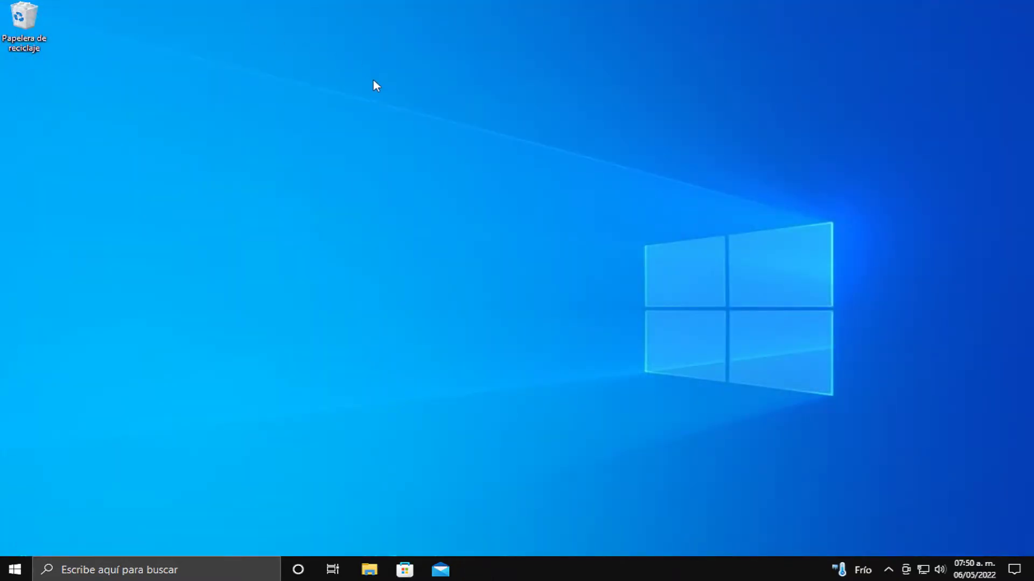
# Step: Search 'estado de' in Start, open Estado de la red and go to Restablecimiento de la red
pyautogui.click(15, 570)
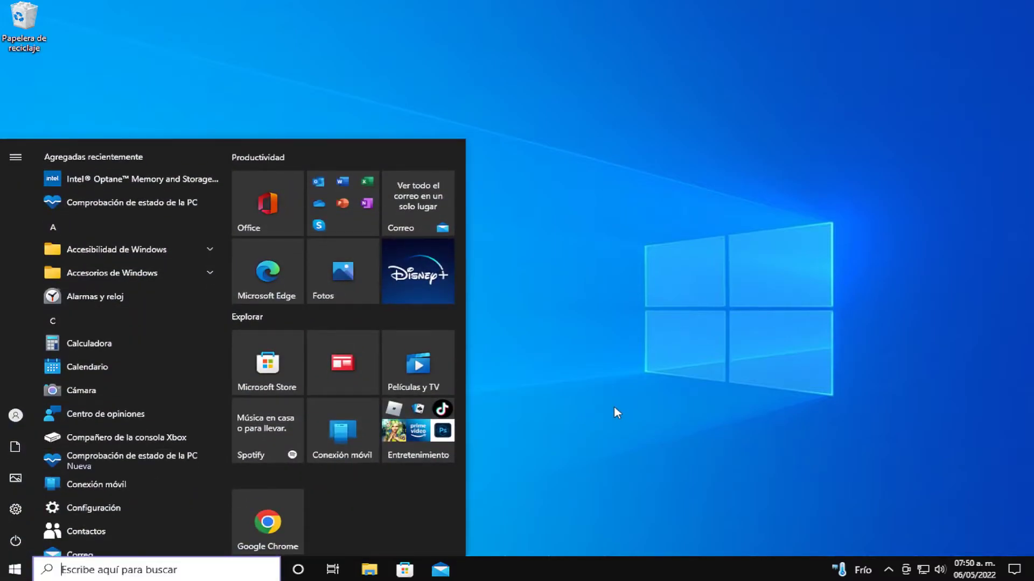
pyautogui.write('e')
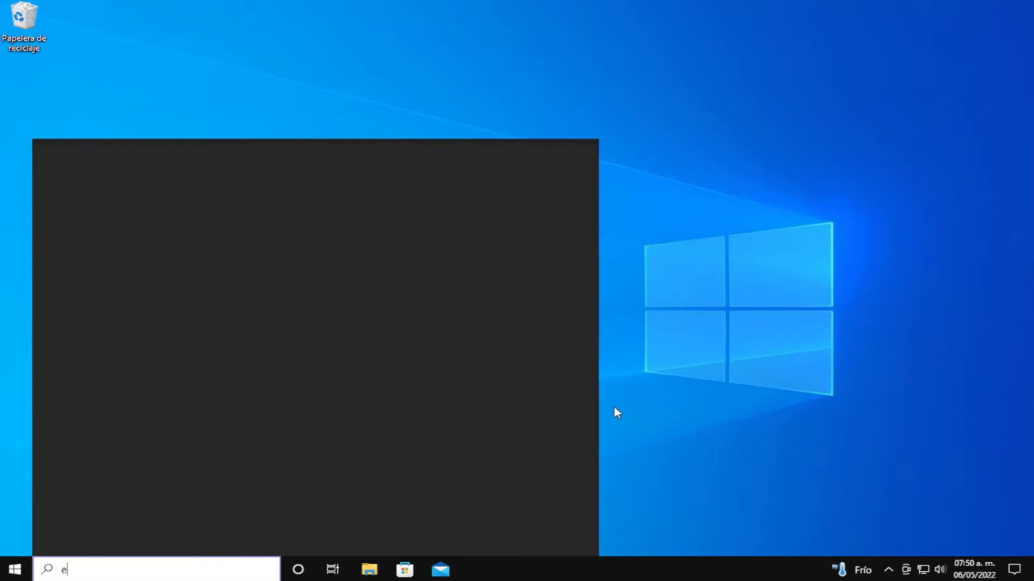
pyautogui.write('stado de')
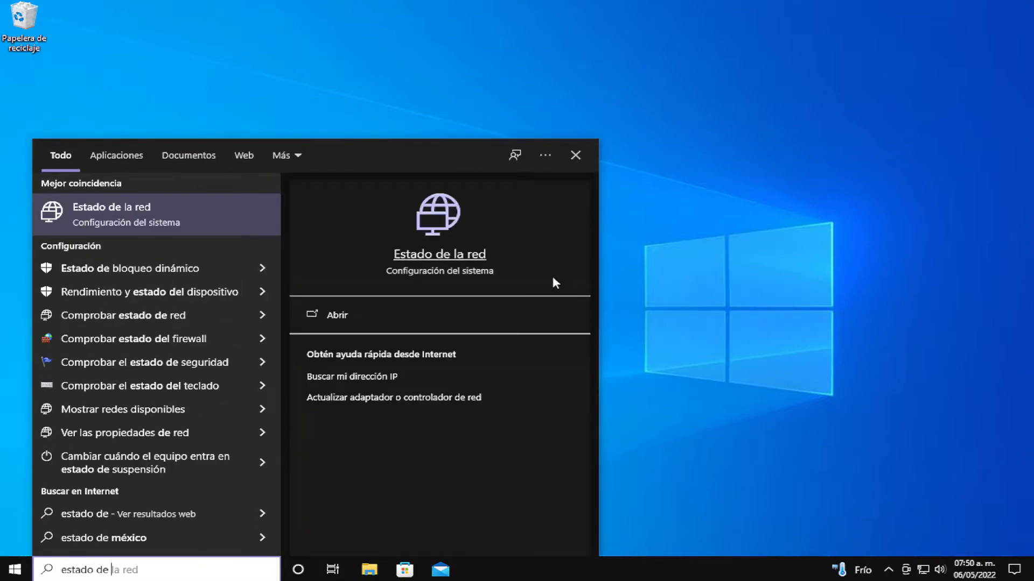
pyautogui.click(186, 222)
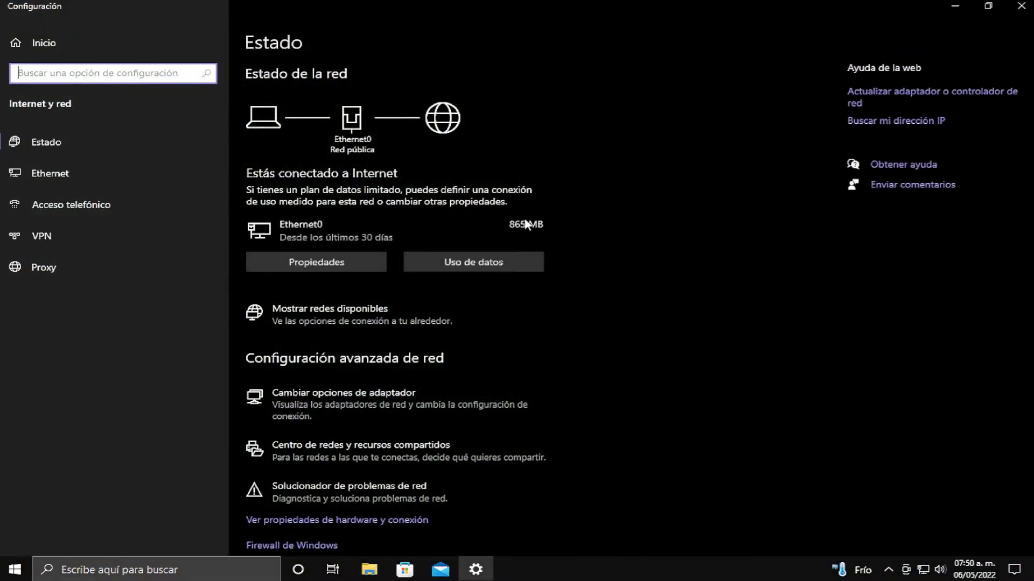
pyautogui.scroll(-2, 579, 204)
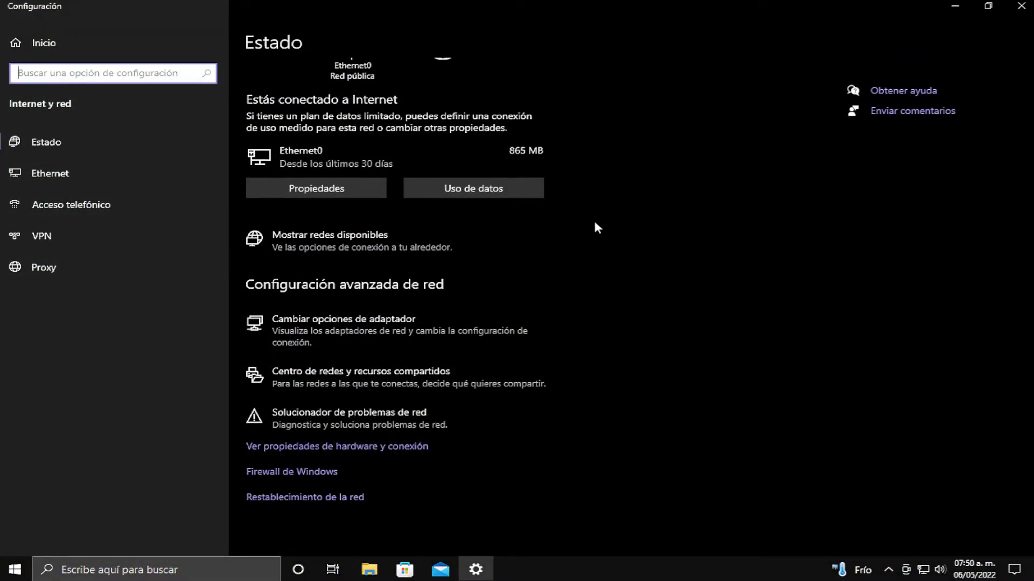
pyautogui.click(357, 499)
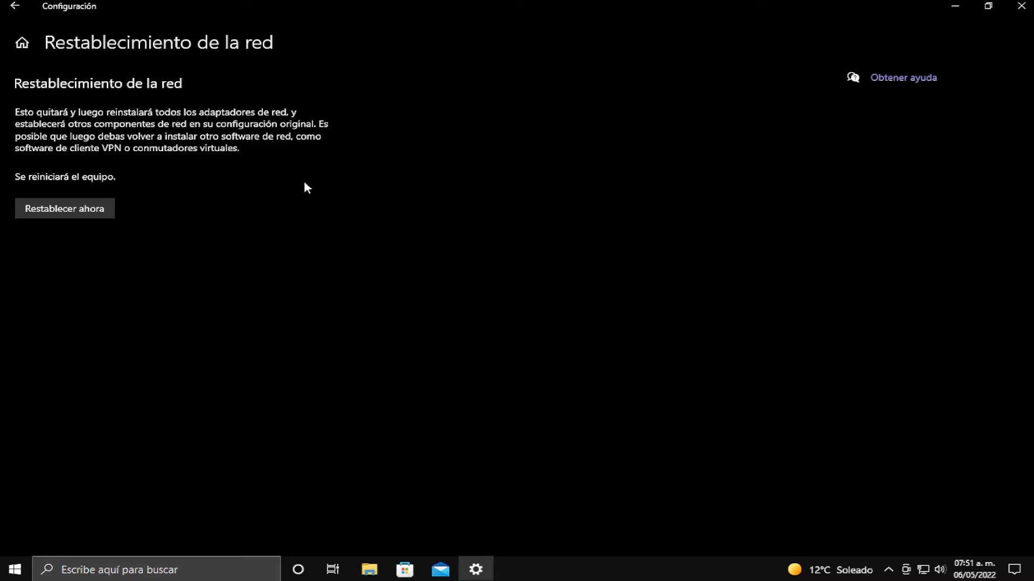
# Step: Reset the network now, confirming with Sí, dismiss the 5-minute shutdown notice and close Settings
pyautogui.click(85, 218)
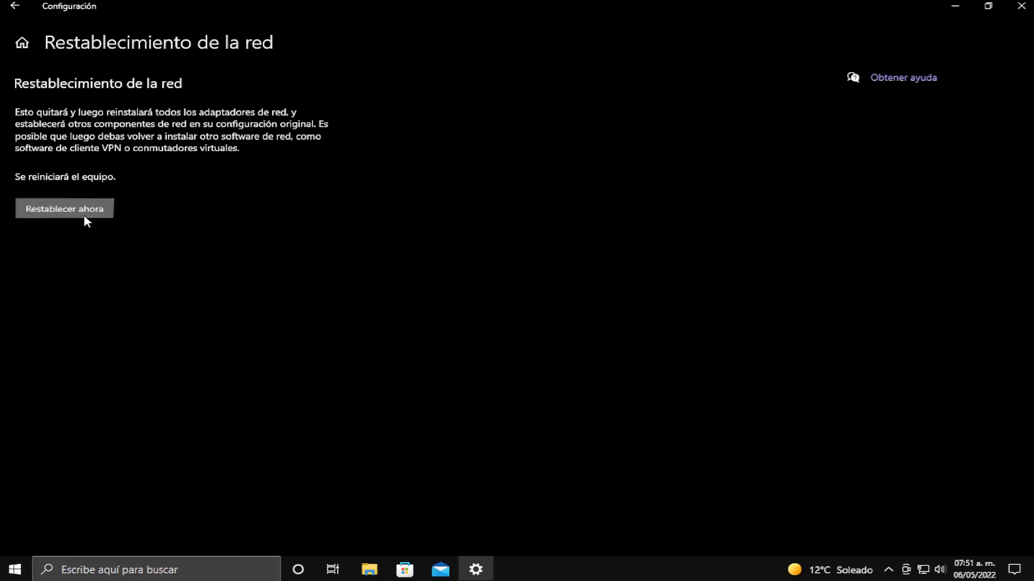
pyautogui.click(480, 313)
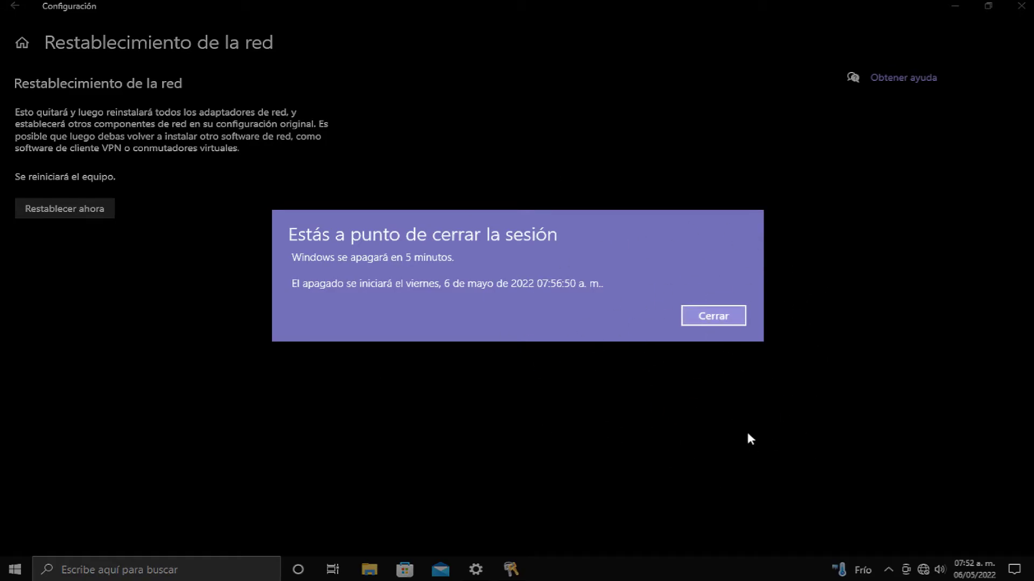
pyautogui.click(717, 321)
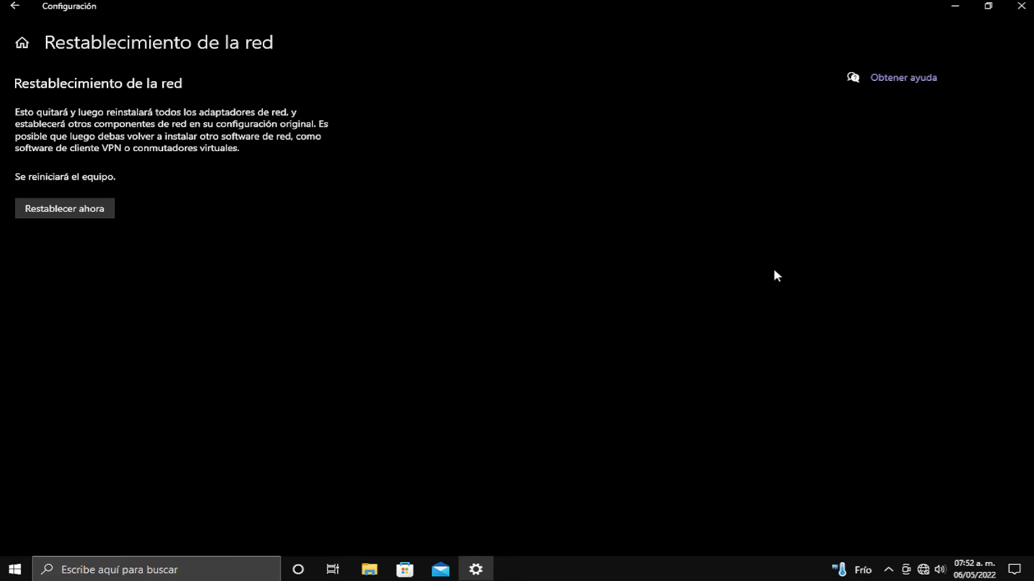
pyautogui.click(1021, 6)
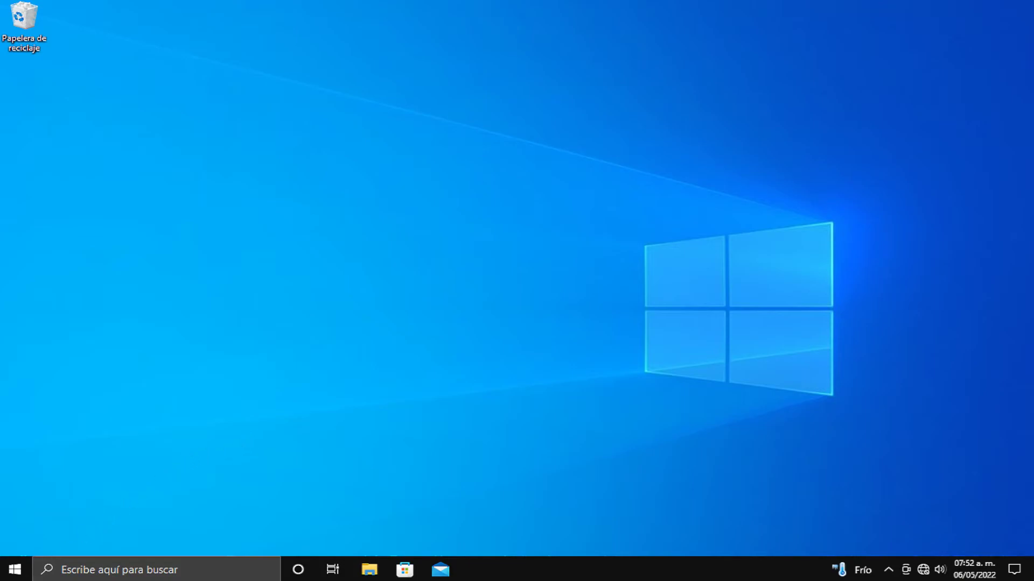
# Step: Restart the PC from the Start power menu and sign back in with the account password
pyautogui.click(15, 569)
pyautogui.click(18, 547)
pyautogui.click(37, 517)
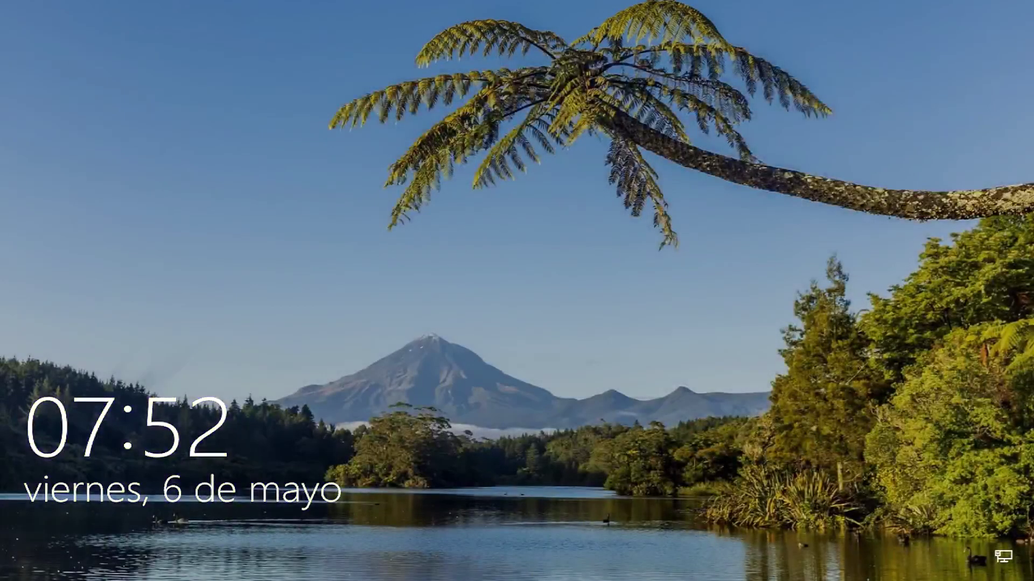
pyautogui.press('Return')
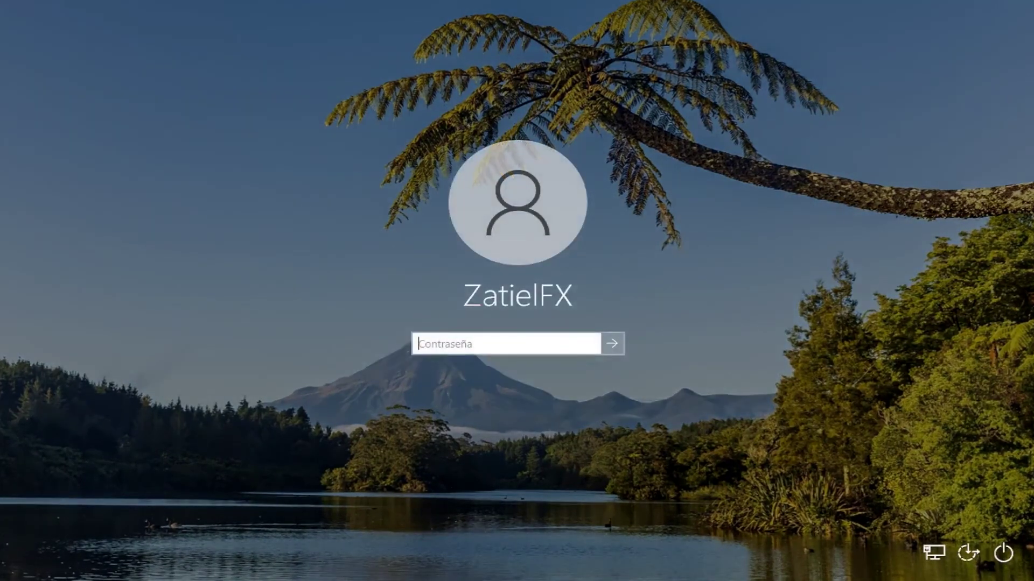
pyautogui.write('******')
pyautogui.press('Return')
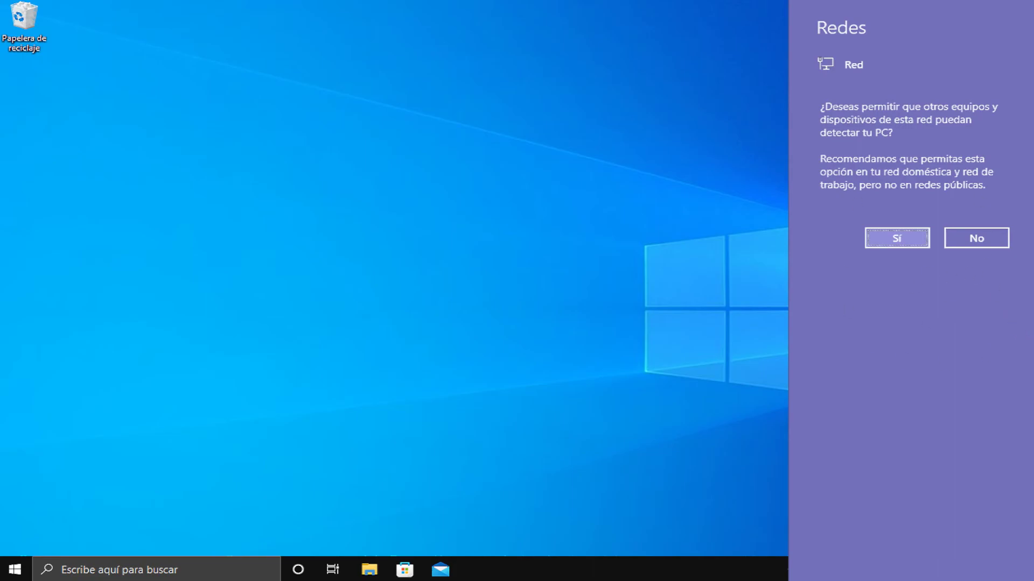
# Step: Answer No to network discoverability, then launch Google Chrome from the Start menu
pyautogui.click(981, 240)
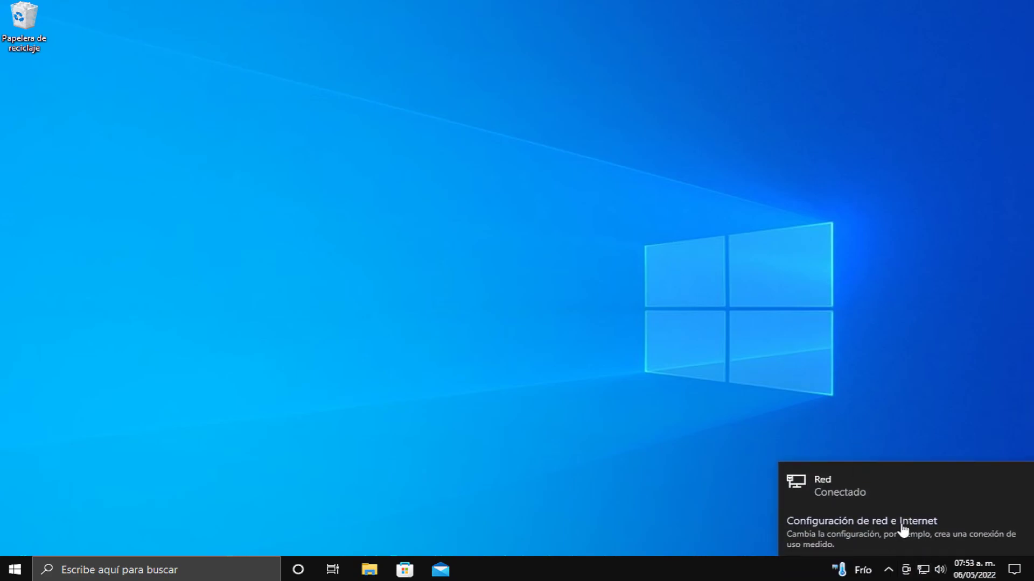
pyautogui.click(15, 570)
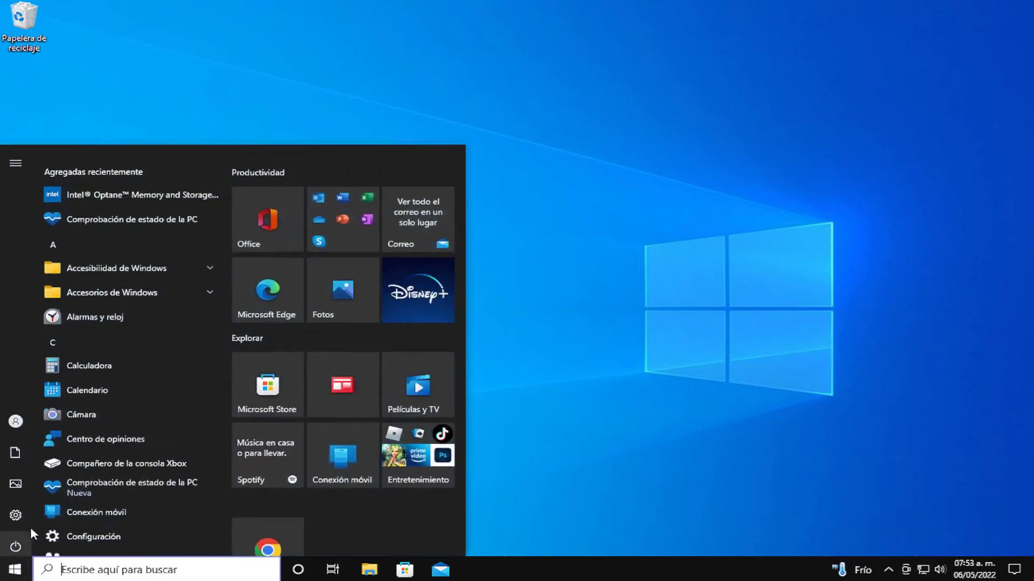
pyautogui.scroll(-5, 88, 374)
pyautogui.scroll(-1, 86, 368)
pyautogui.click(118, 295)
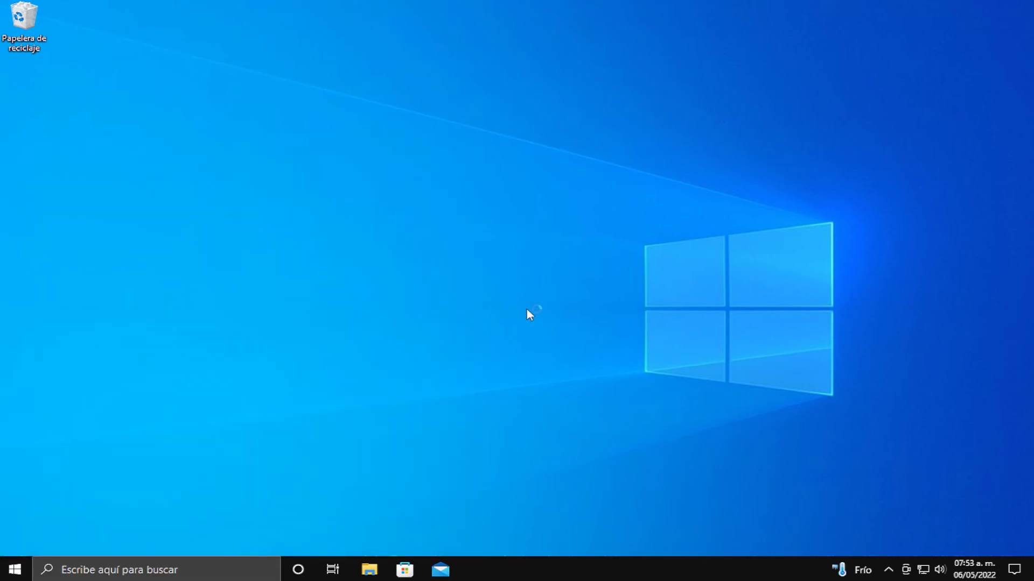